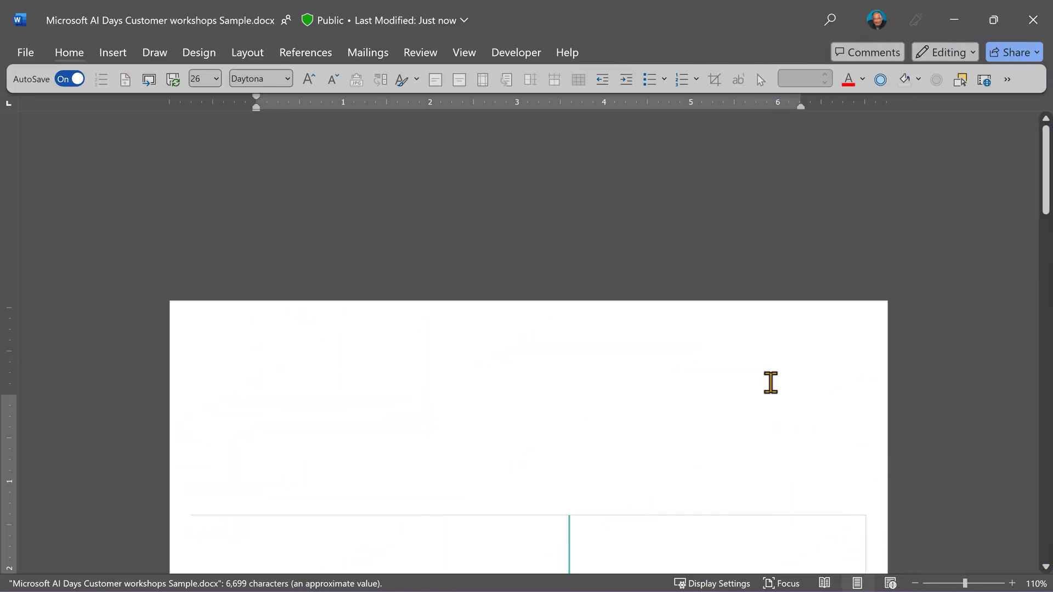
- Show the AI Days workshops document's full Copilot Summary, then collapse it back to its header
{"action": "key", "text": "BackSpace"}
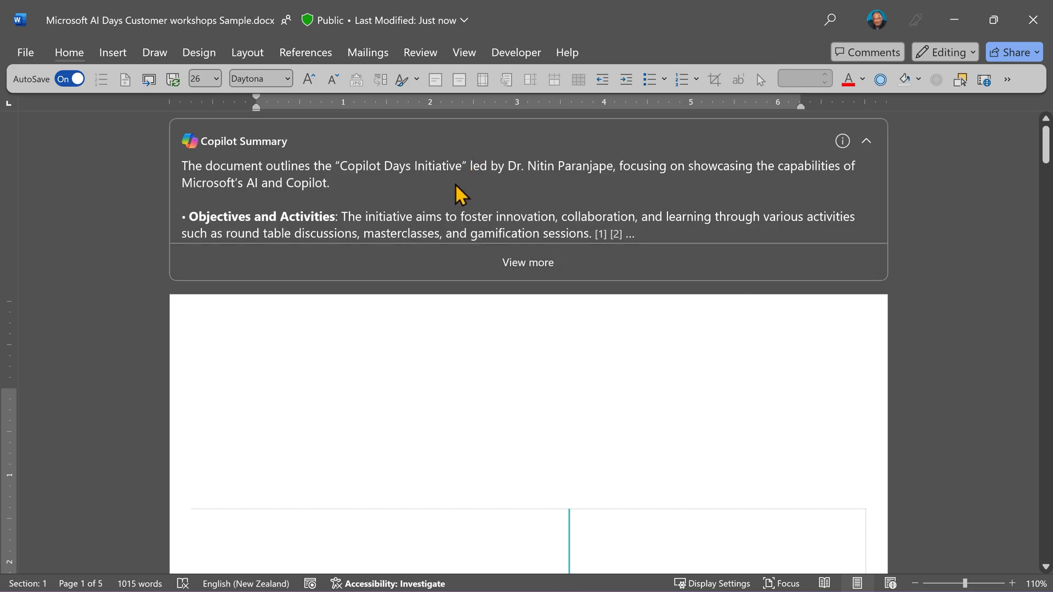
{"action": "left_click", "coordinate": [543, 262]}
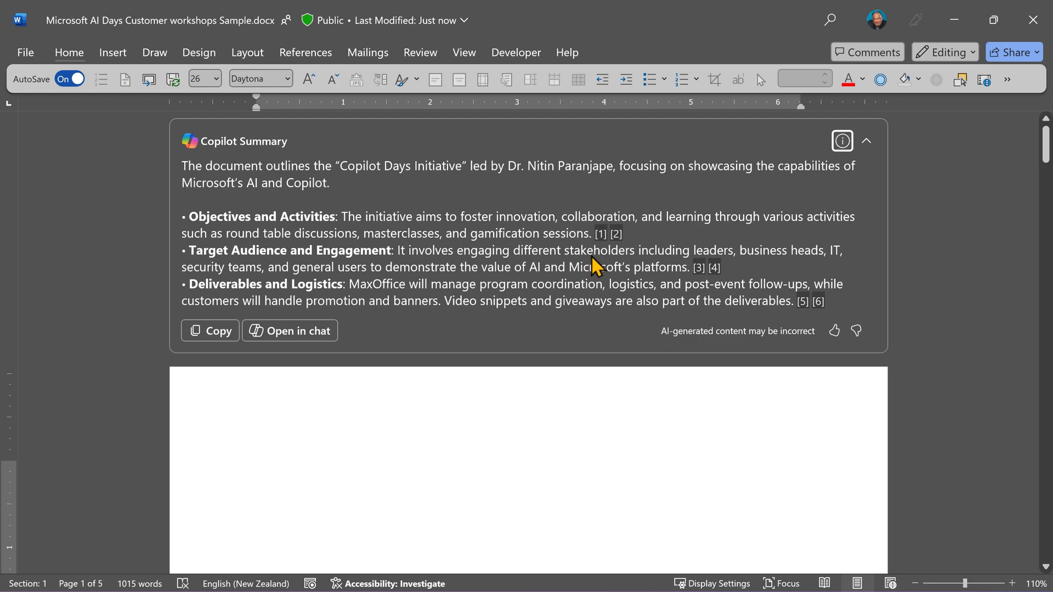
{"action": "left_click", "coordinate": [870, 137]}
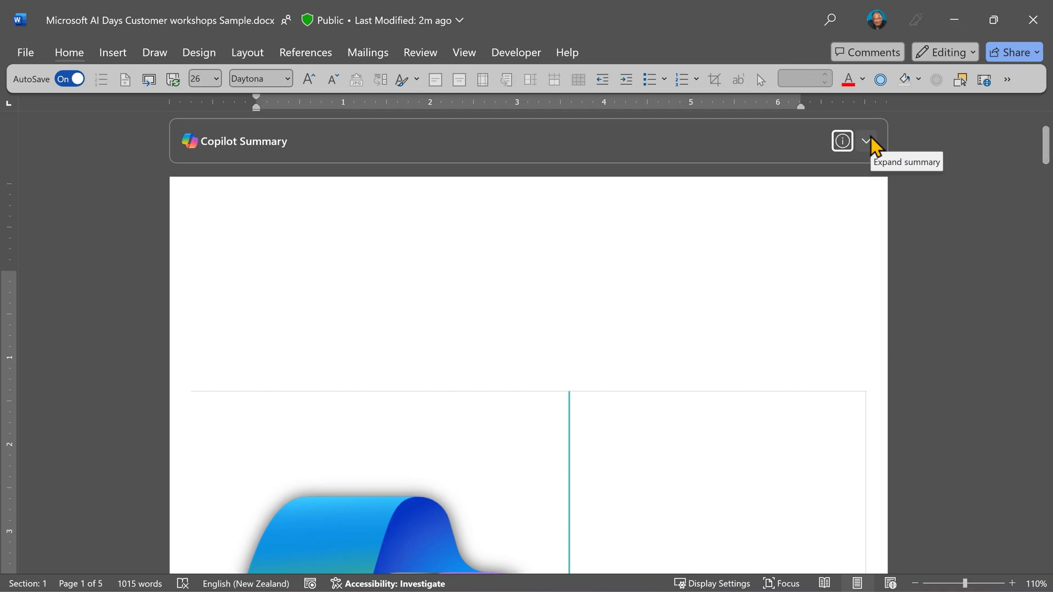
- Re-expand the summary, check cited source [4], then copy the summary and continue it in Copilot chat
{"action": "left_click", "coordinate": [870, 137]}
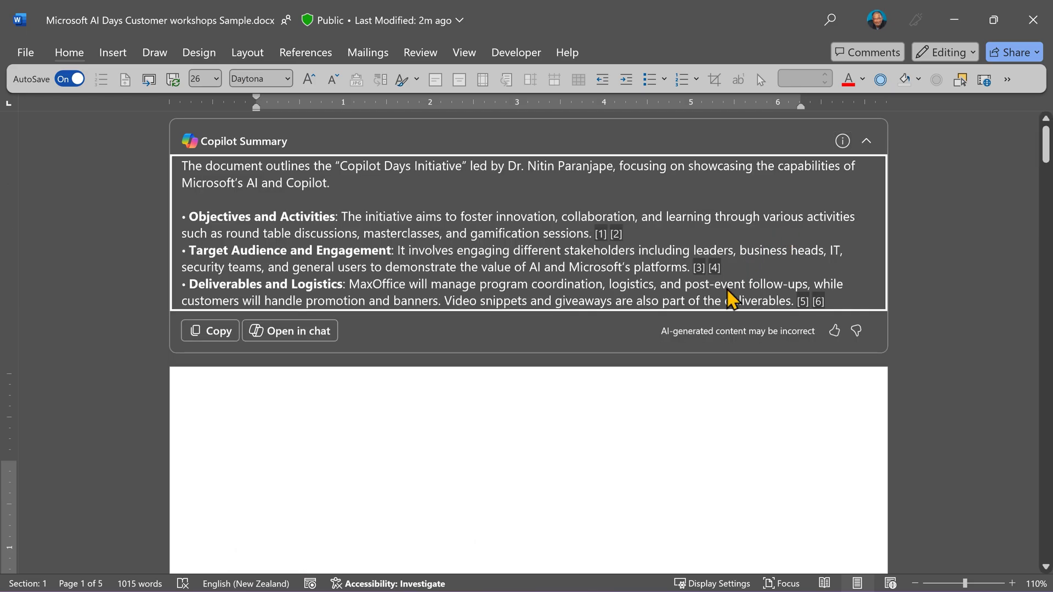
{"action": "mouse_move", "coordinate": [713, 268]}
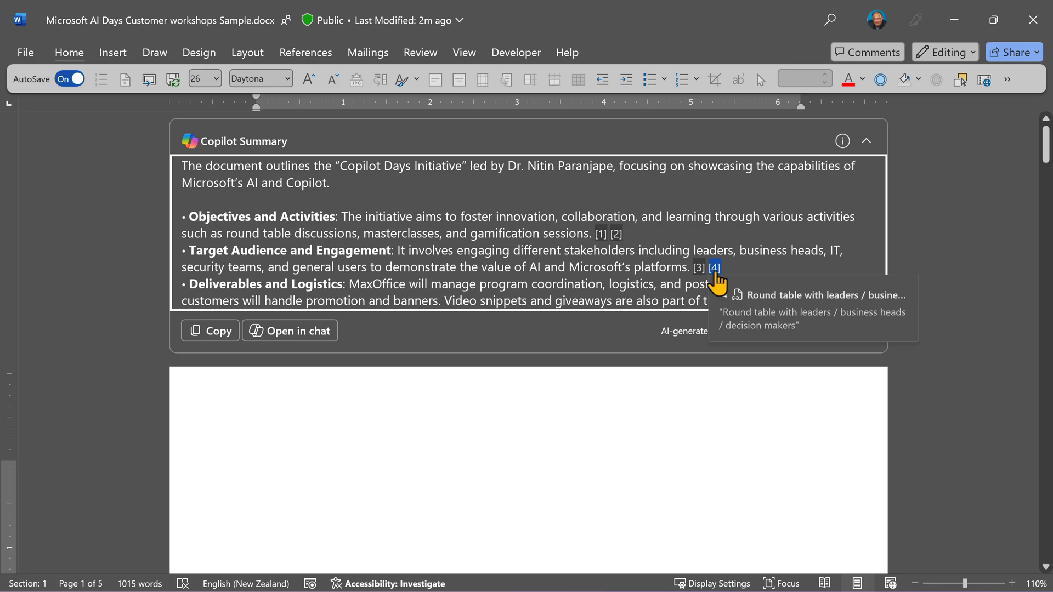
{"action": "left_click", "coordinate": [714, 268]}
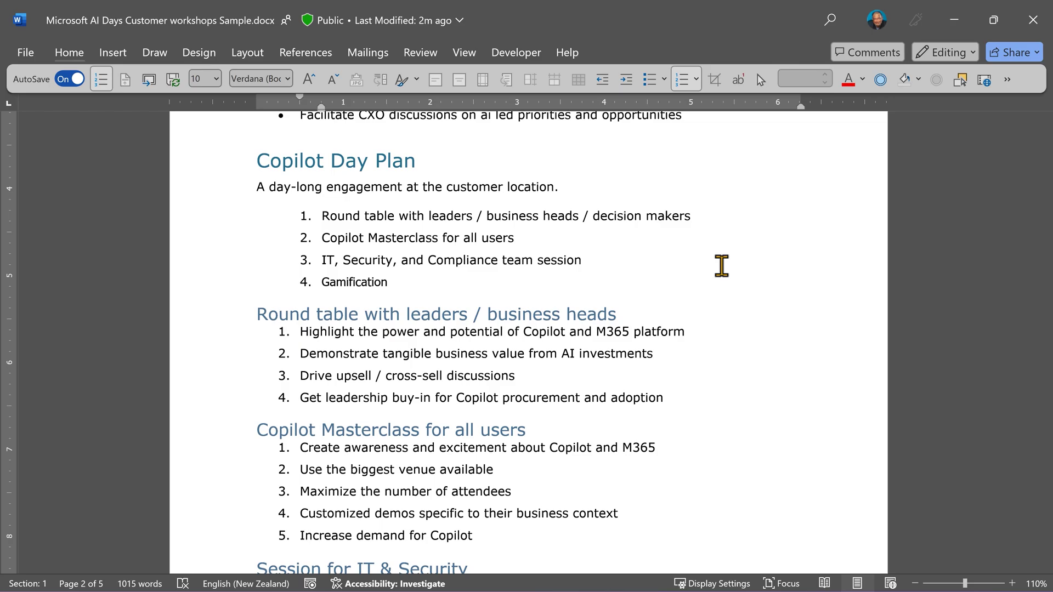
{"action": "key", "text": "ctrl+Home"}
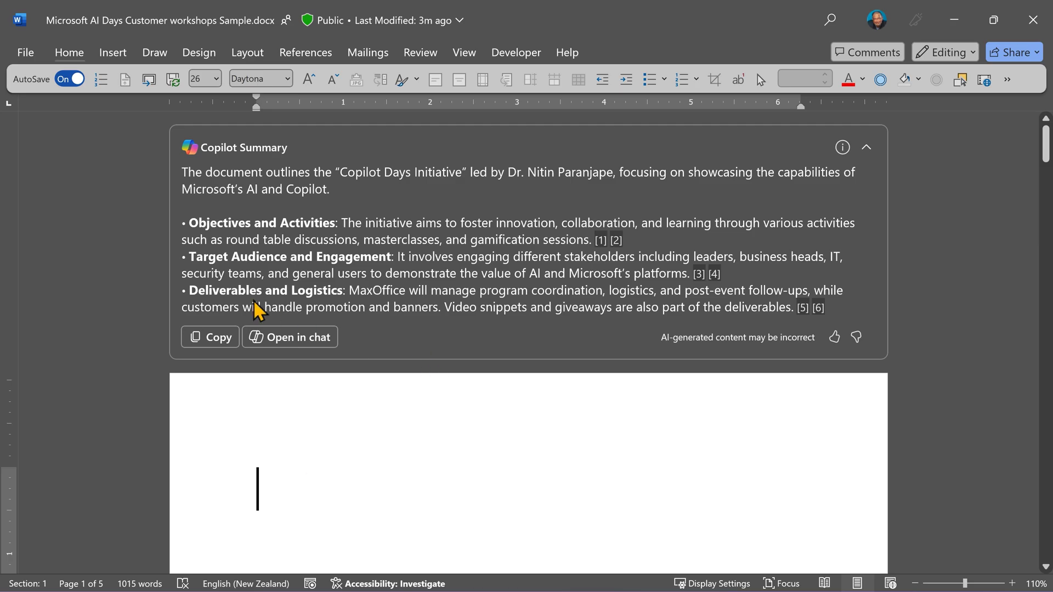
{"action": "left_click", "coordinate": [204, 339]}
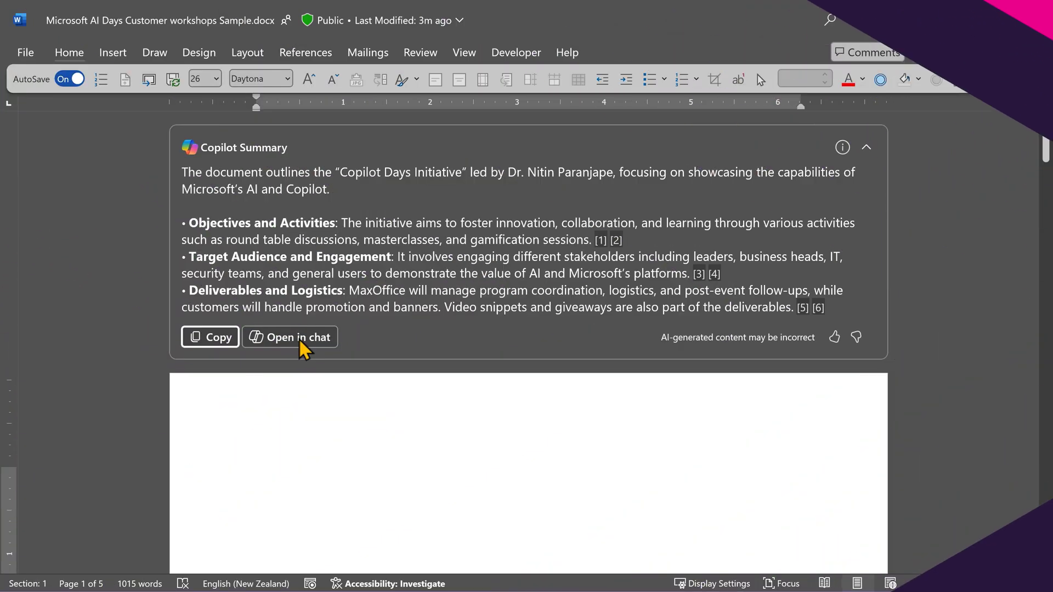
{"action": "left_click", "coordinate": [298, 337]}
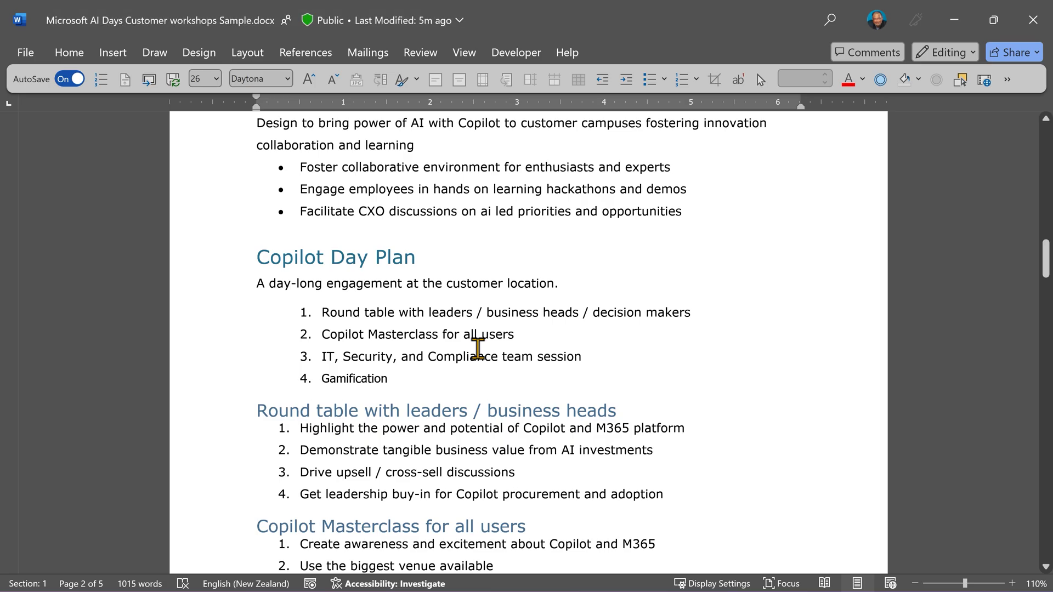
- Start a new Copilot chat from the Home ribbon and send the prompt 'summarize'
{"action": "left_click", "coordinate": [79, 57]}
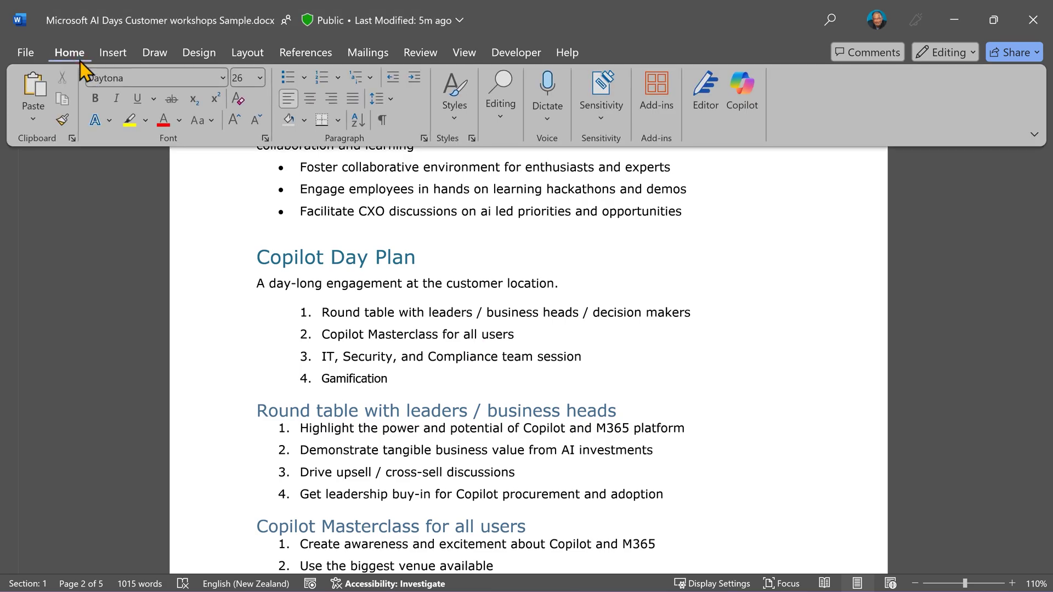
{"action": "left_click", "coordinate": [744, 109]}
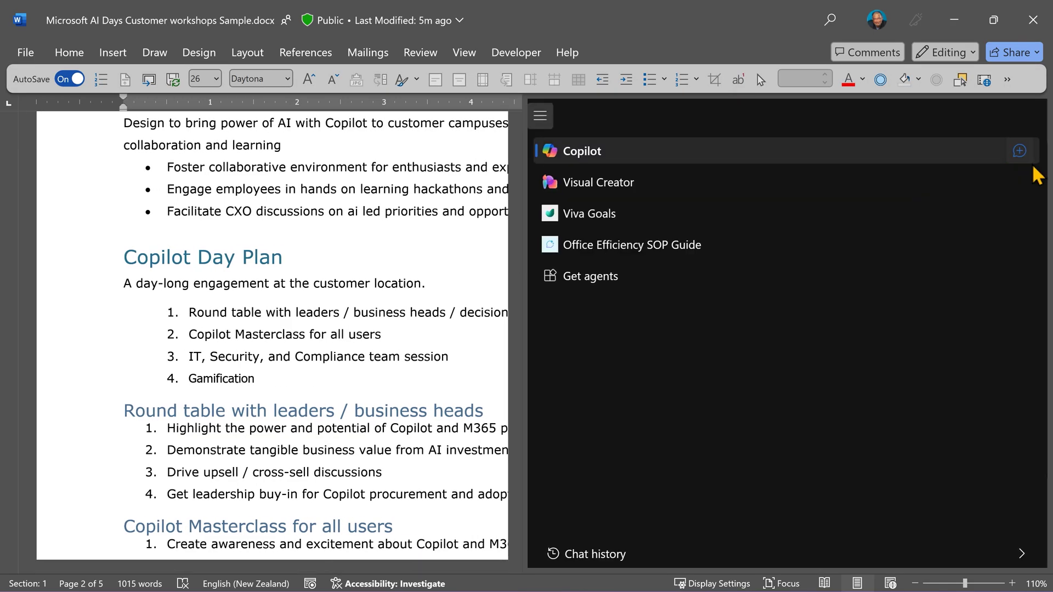
{"action": "left_click", "coordinate": [1019, 151]}
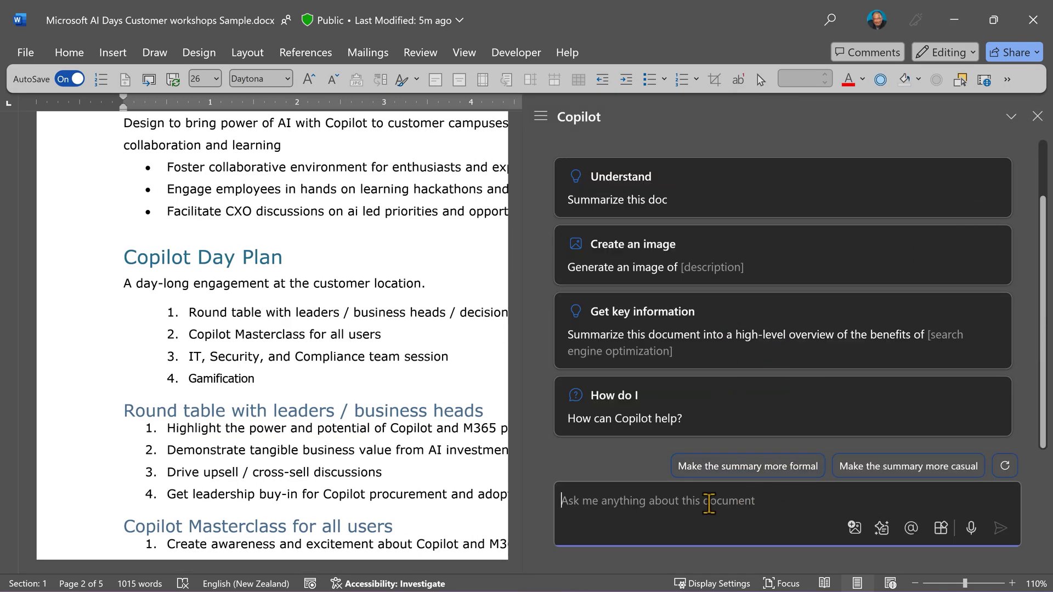
{"action": "type", "text": "summarize"}
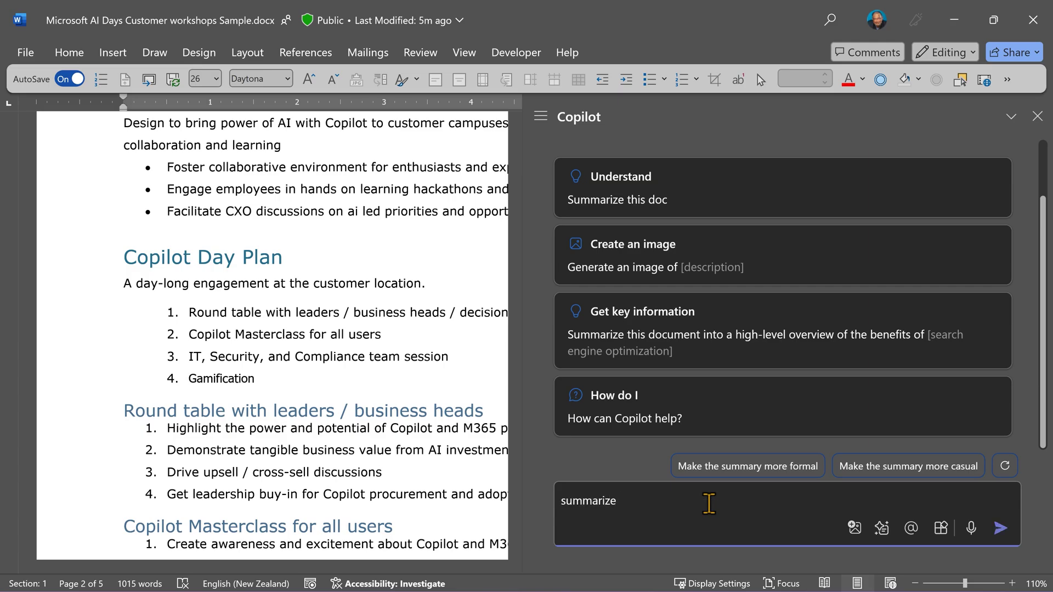
{"action": "key", "text": "Return"}
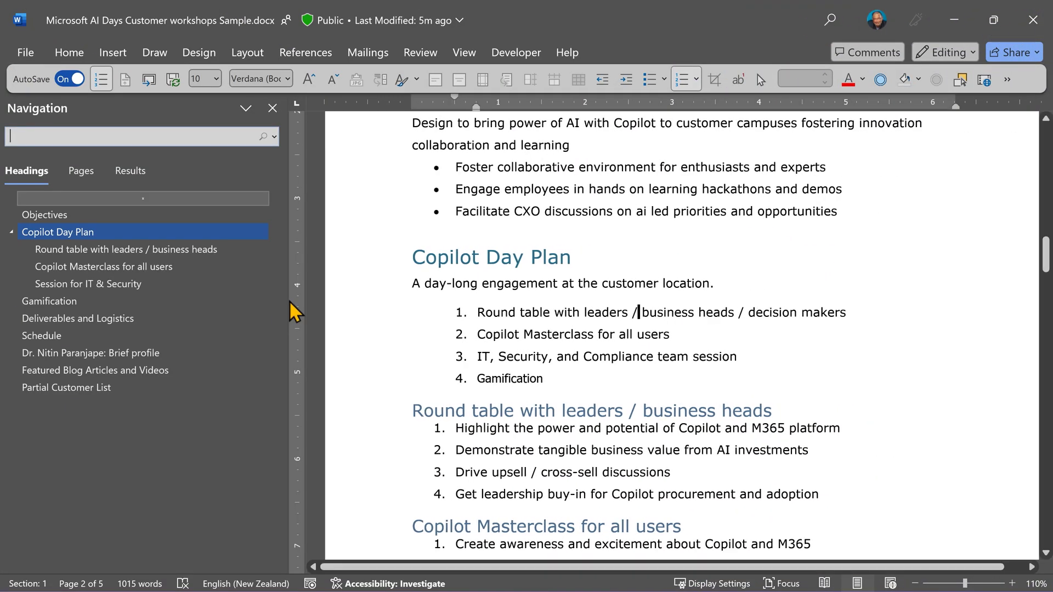
- Select the Copilot Day Plan heading and all its content (174 words) from the Navigation pane
{"action": "left_click", "coordinate": [86, 232]}
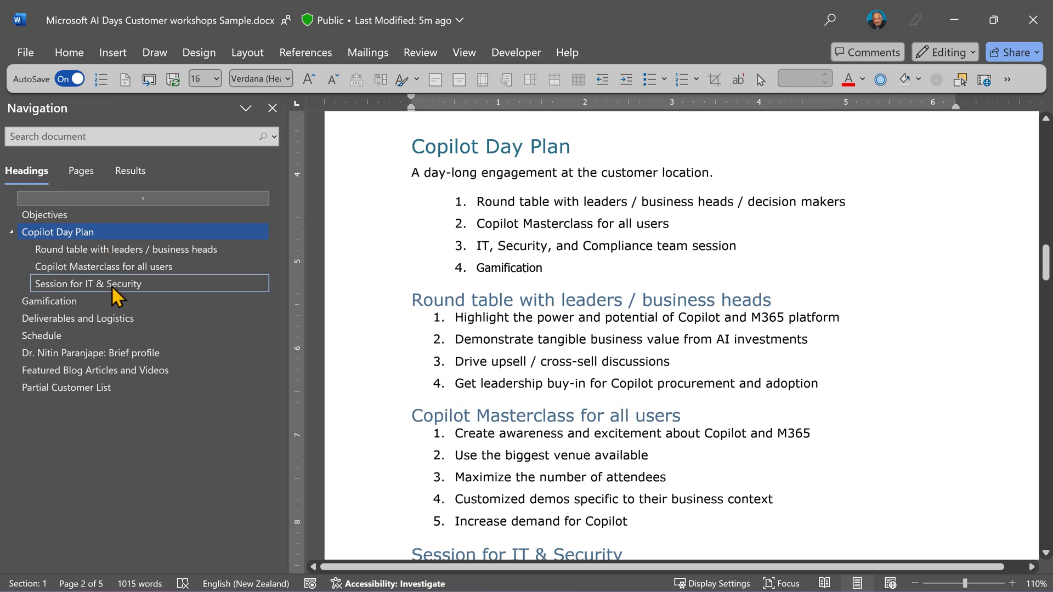
{"action": "right_click", "coordinate": [114, 233]}
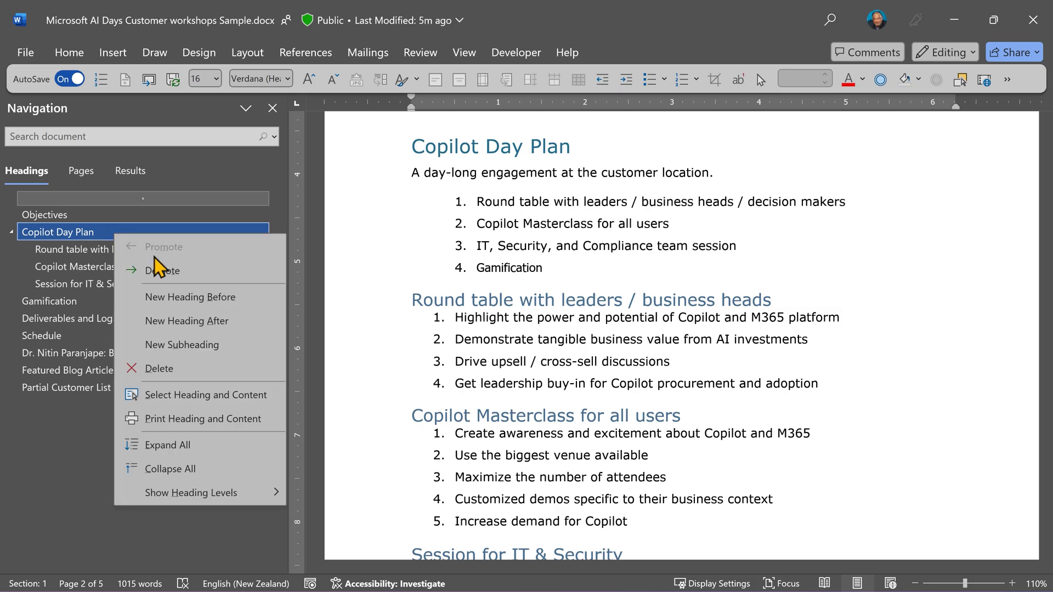
{"action": "left_click", "coordinate": [204, 395]}
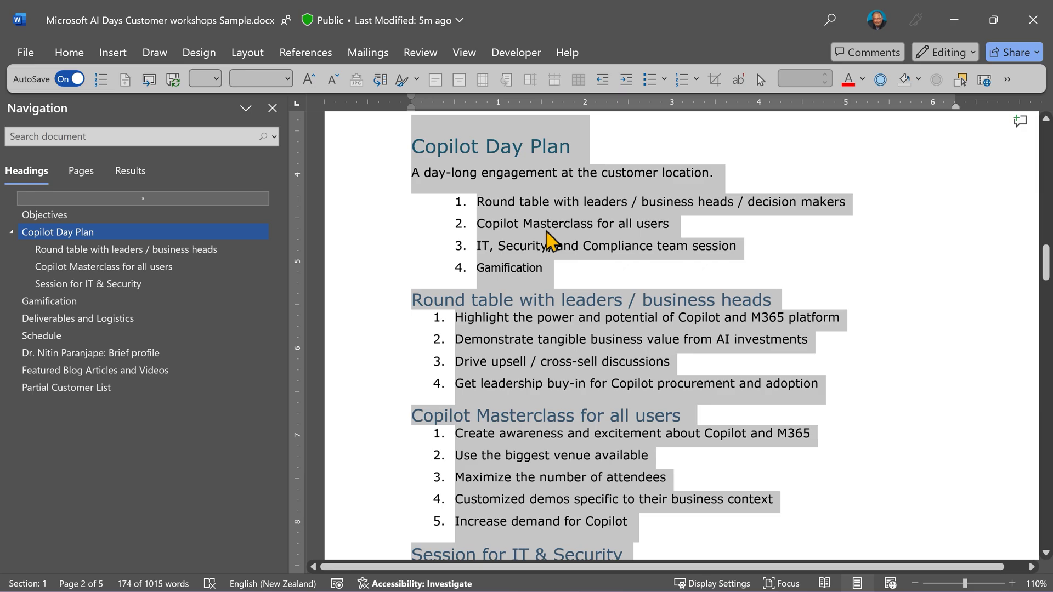
- Ask inline Copilot to 'summarize' the selected Copilot Day Plan section
{"action": "right_click", "coordinate": [547, 240]}
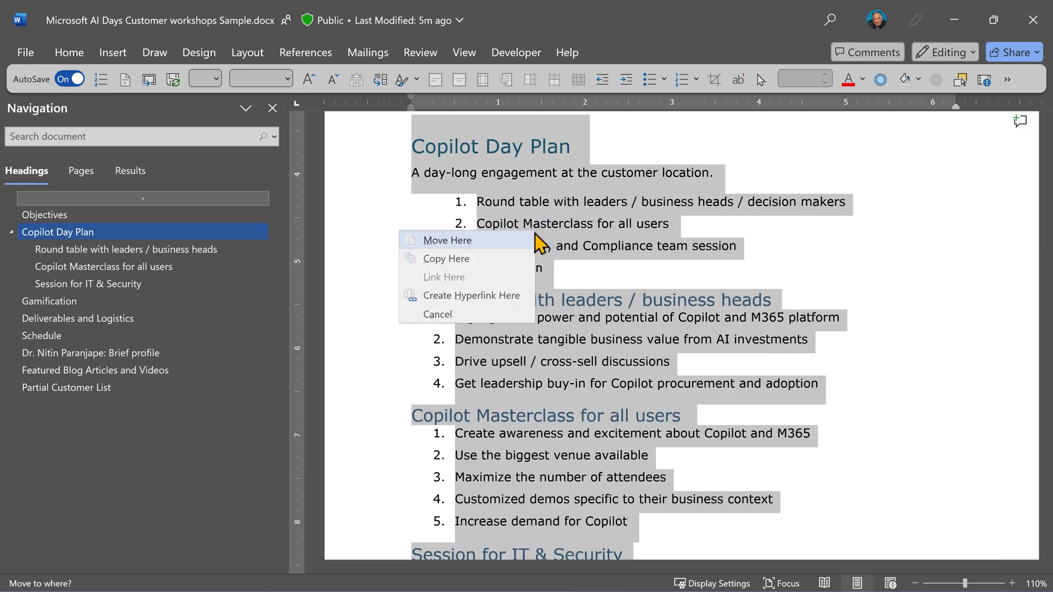
{"action": "right_click", "coordinate": [668, 423]}
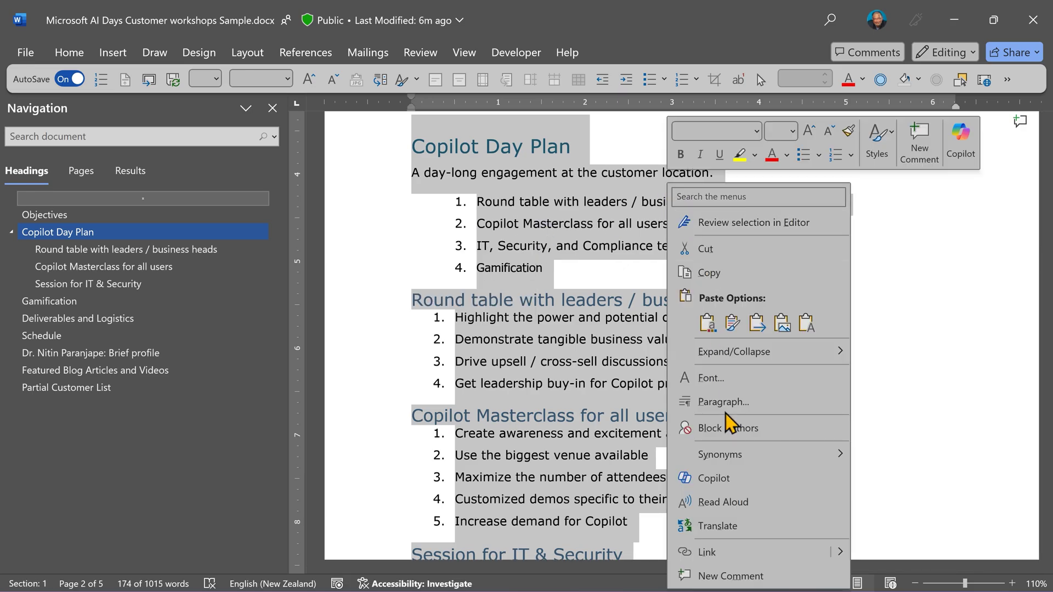
{"action": "left_click", "coordinate": [733, 484]}
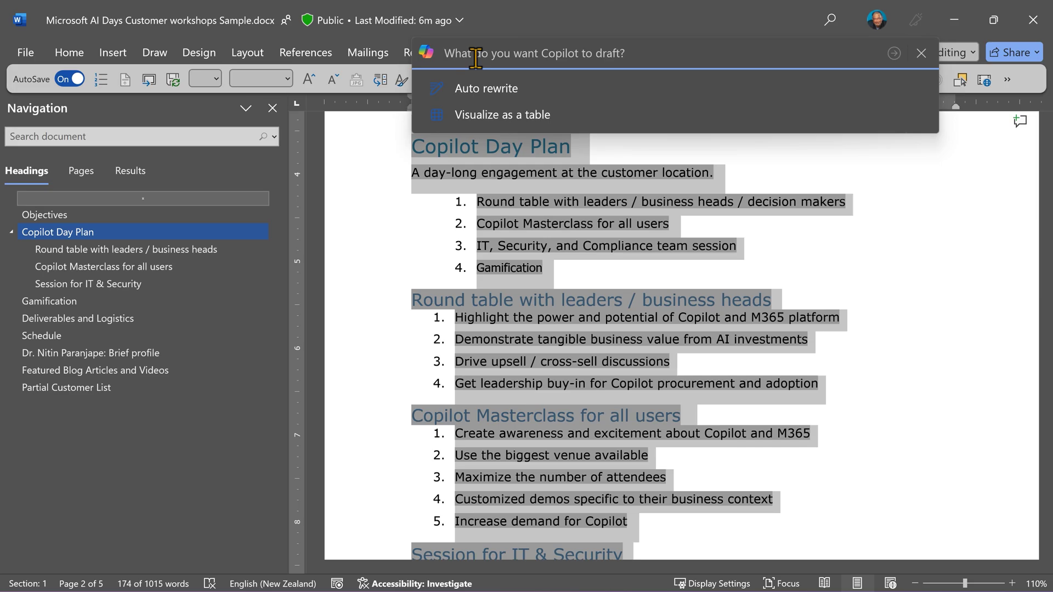
{"action": "type", "text": "summarize"}
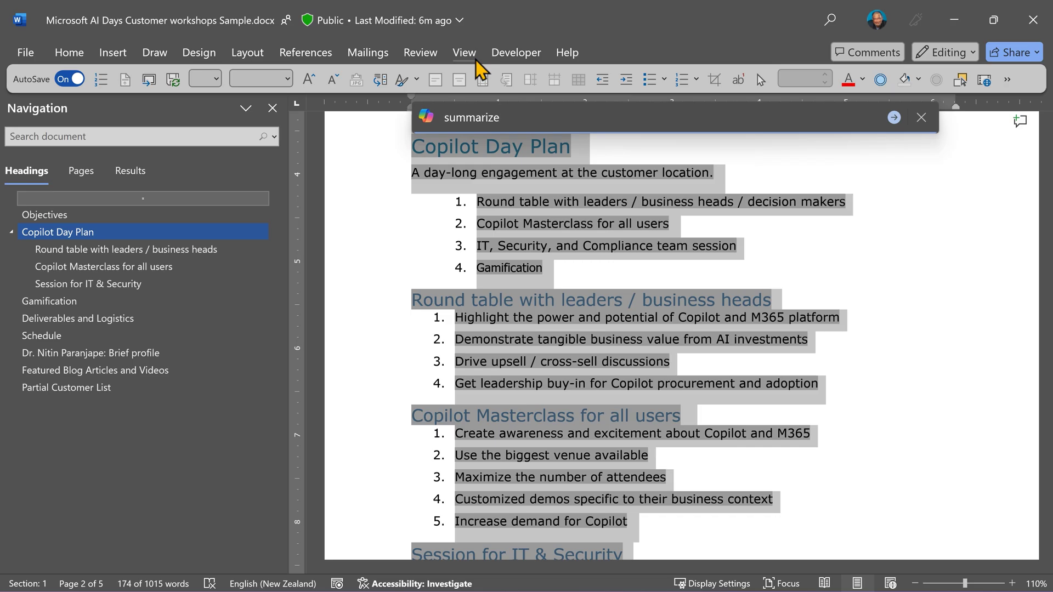
{"action": "key", "text": "Return"}
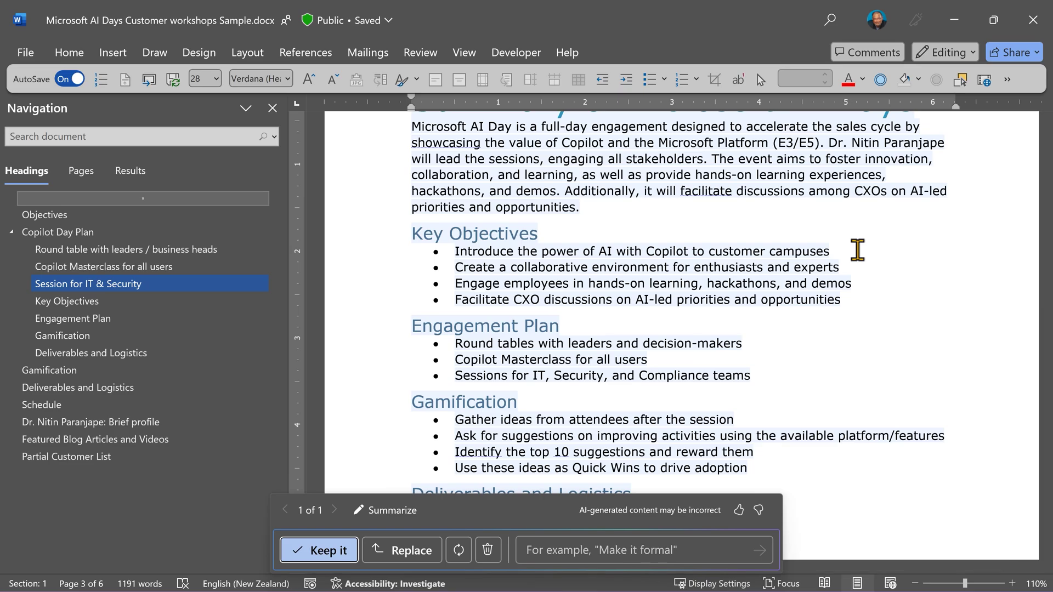
- Undo the inline Copilot summary to restore the original Copilot Day Plan text
{"action": "key", "text": "ctrl+z"}
{"action": "scroll", "coordinate": [668, 235], "scroll_direction": "up", "scroll_amount": 4}
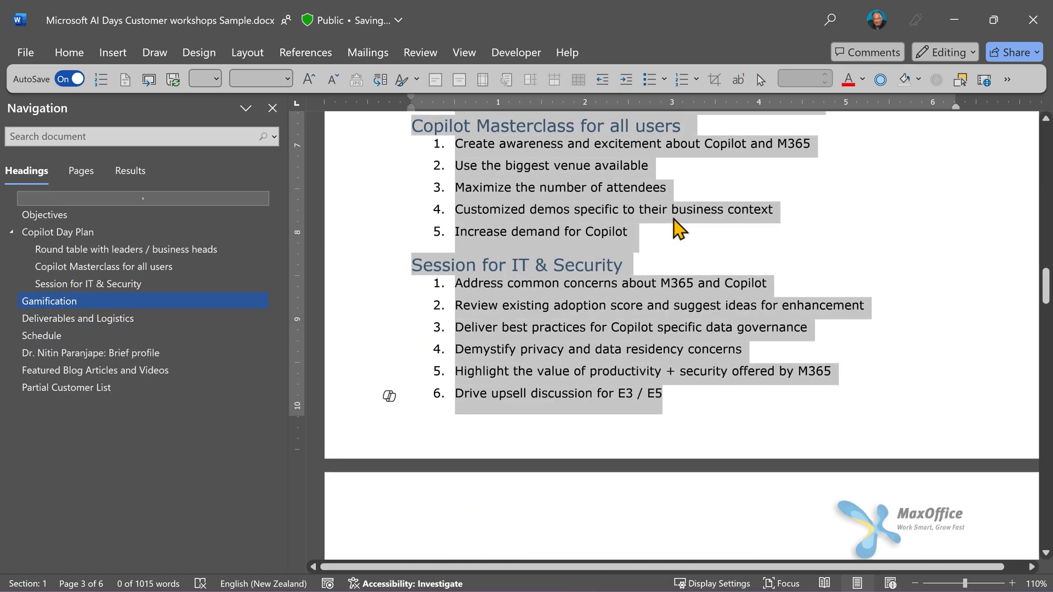
{"action": "scroll", "coordinate": [679, 225], "scroll_direction": "up", "scroll_amount": 3}
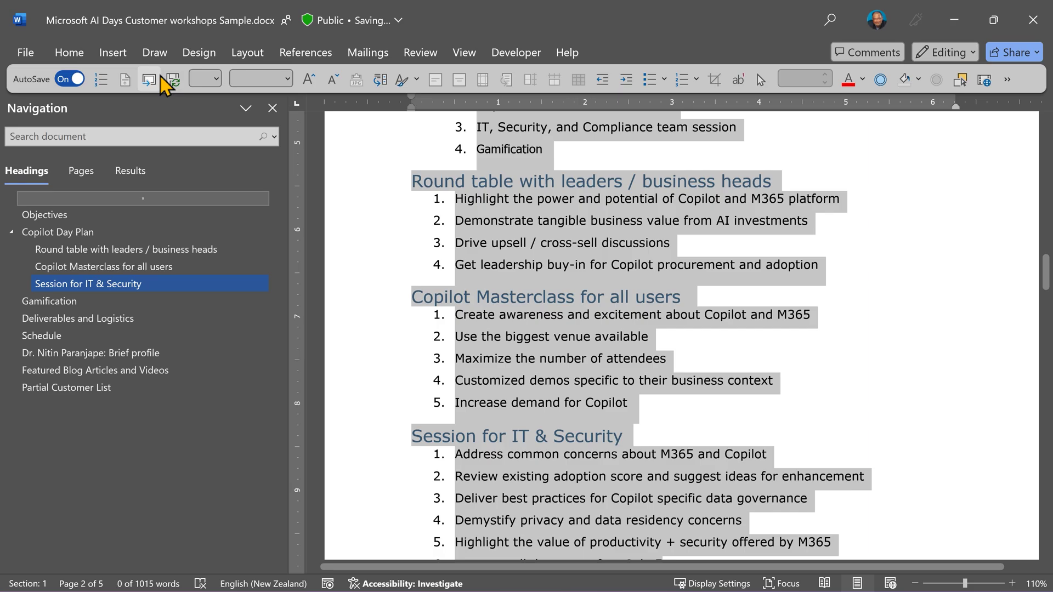
- Attach the selected text to Copilot chat and enter the prompt 'summarize the selection'
{"action": "left_click", "coordinate": [86, 54]}
{"action": "left_click", "coordinate": [742, 91]}
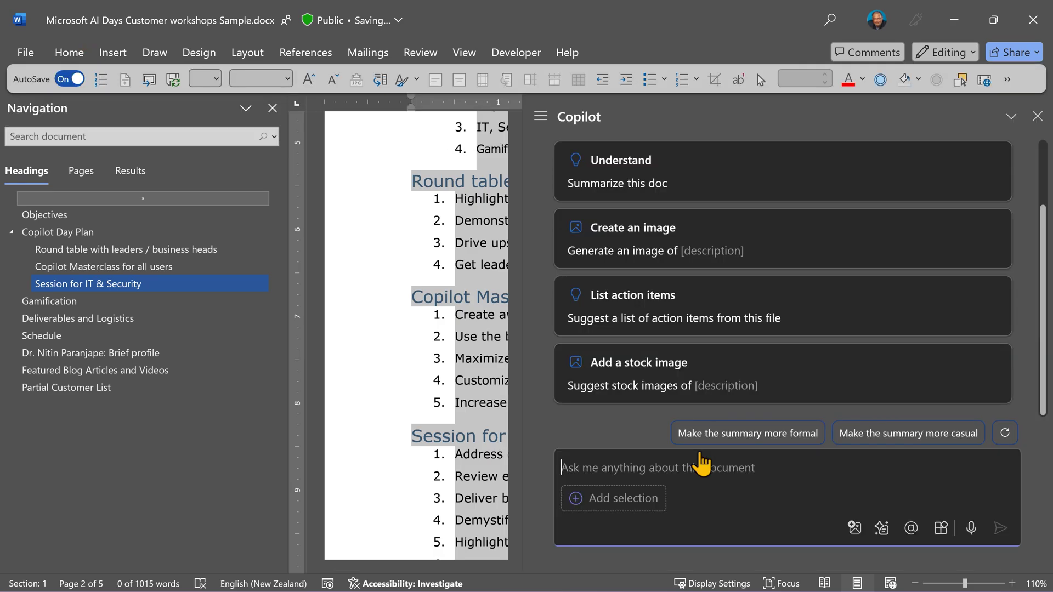
{"action": "left_click", "coordinate": [622, 500]}
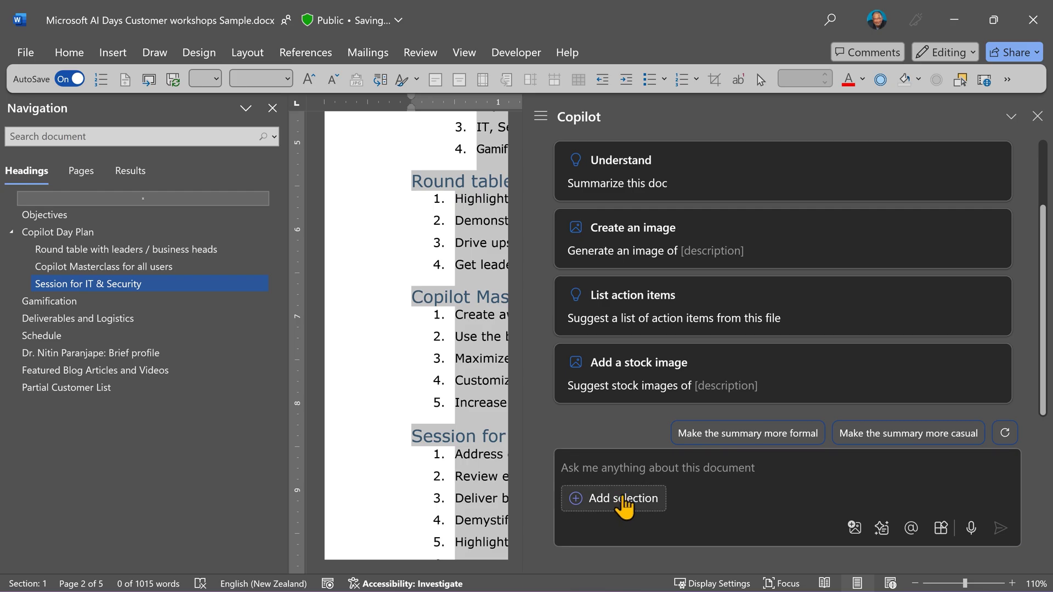
{"action": "left_click", "coordinate": [636, 469]}
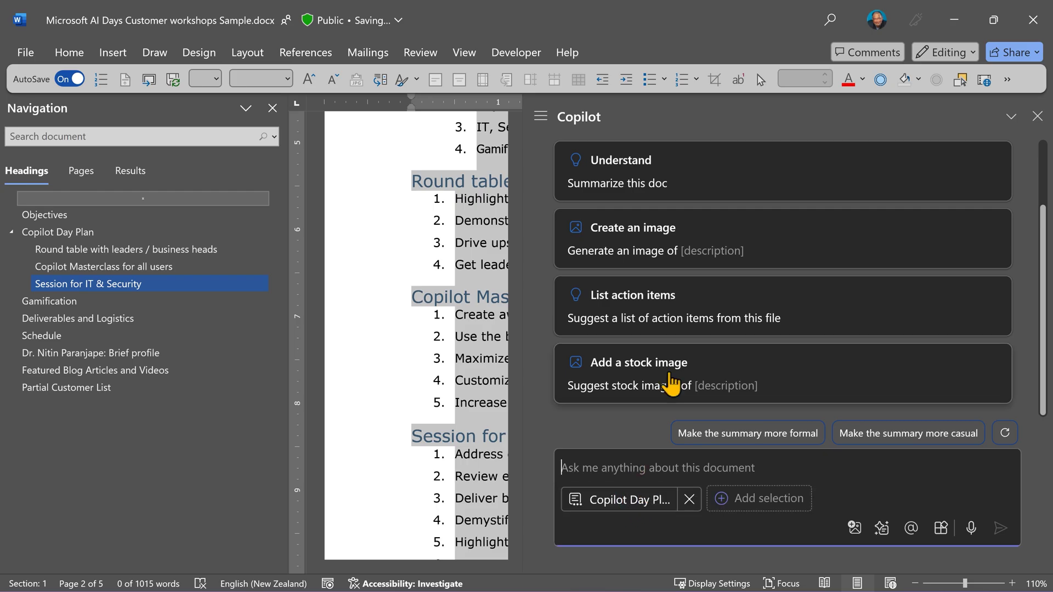
{"action": "type", "text": "summarize the selection"}
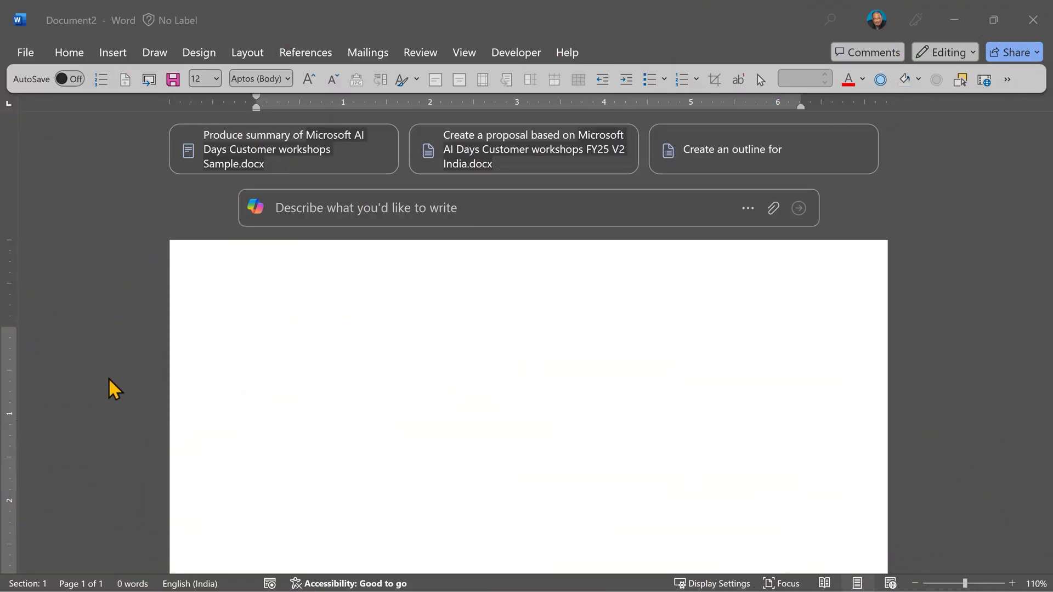
- Ask Copilot to summarize Microsoft 365 Best Practices 2025.docx and Microsoft 365 Best Practices Nov 2022.docx together
{"action": "left_click", "coordinate": [305, 202]}
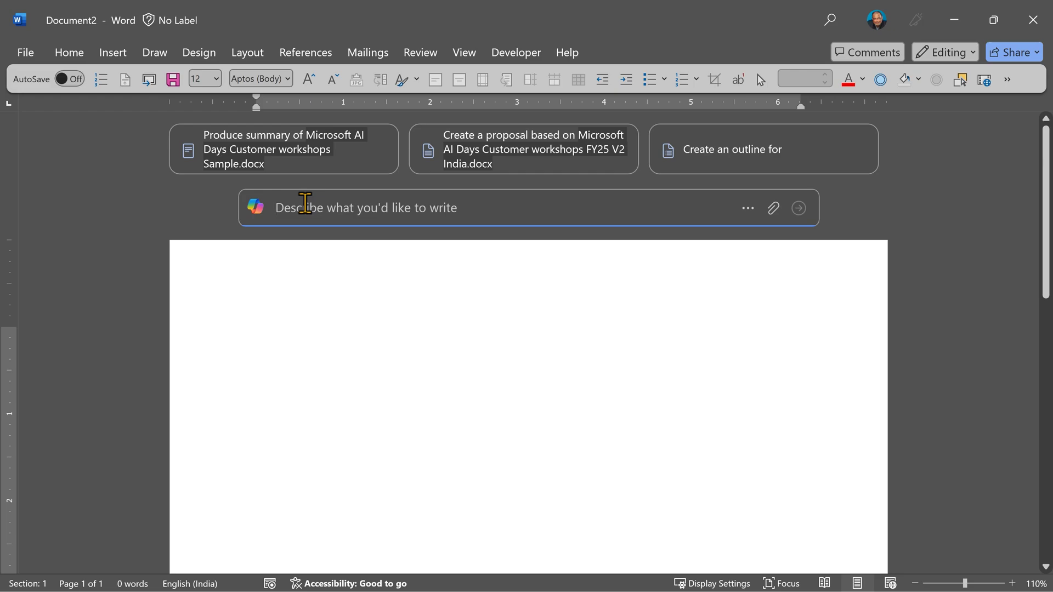
{"action": "type", "text": "Summarize "}
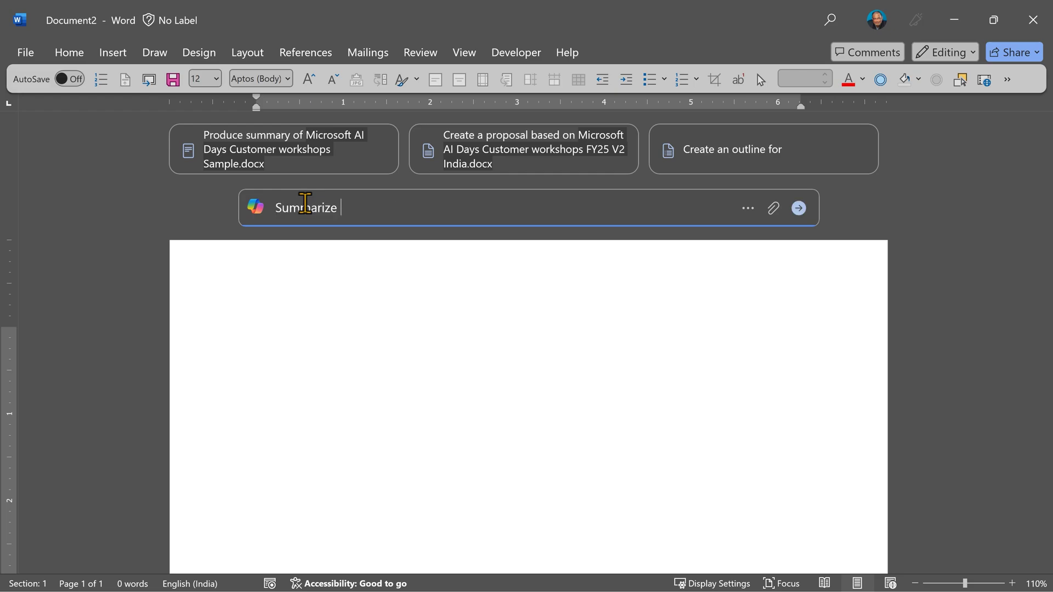
{"action": "type", "text": "/"}
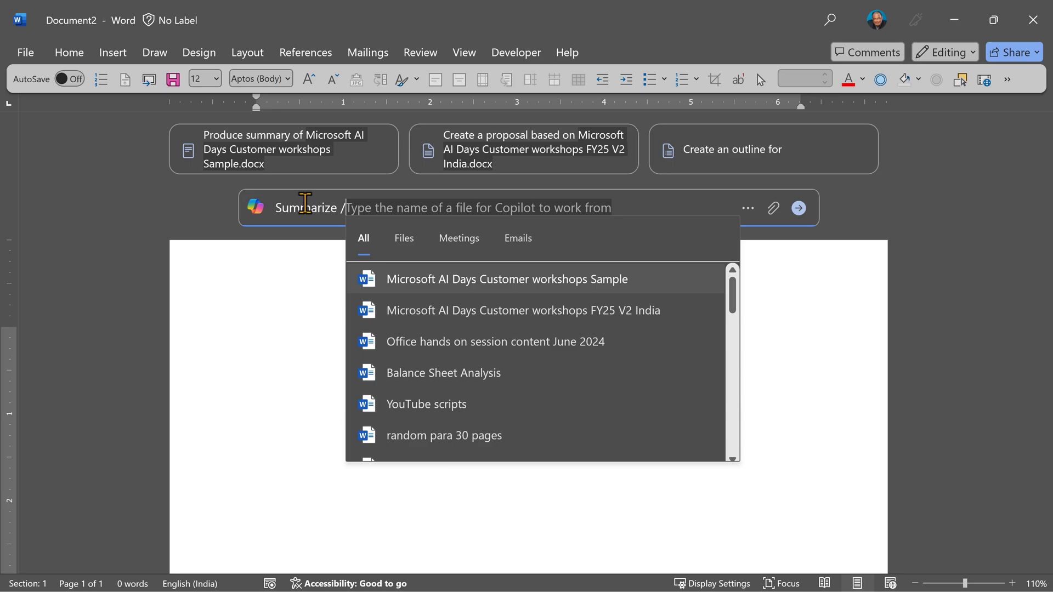
{"action": "type", "text": "best practices"}
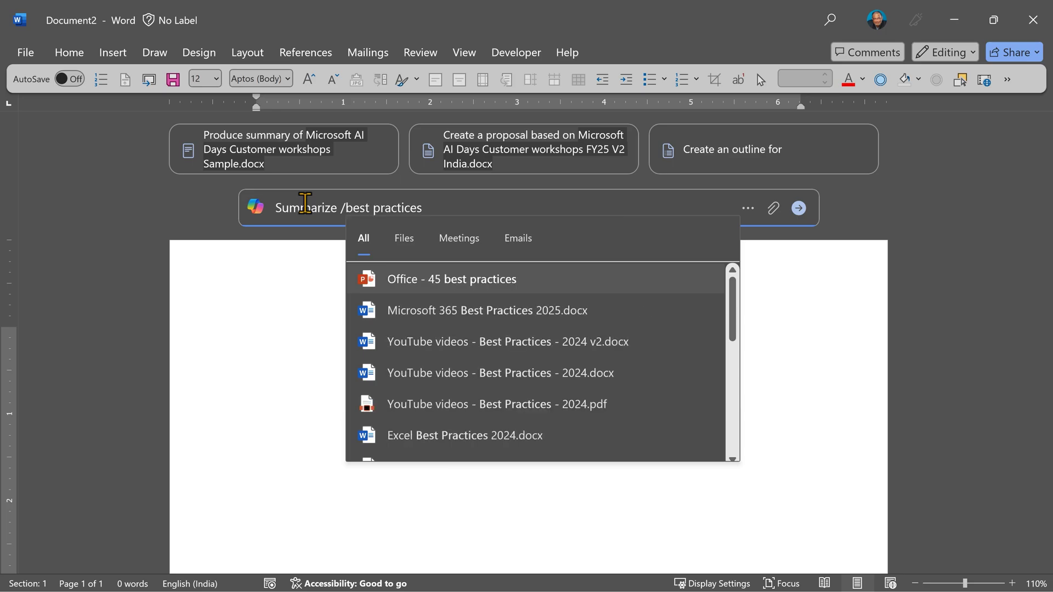
{"action": "key", "text": "Down"}
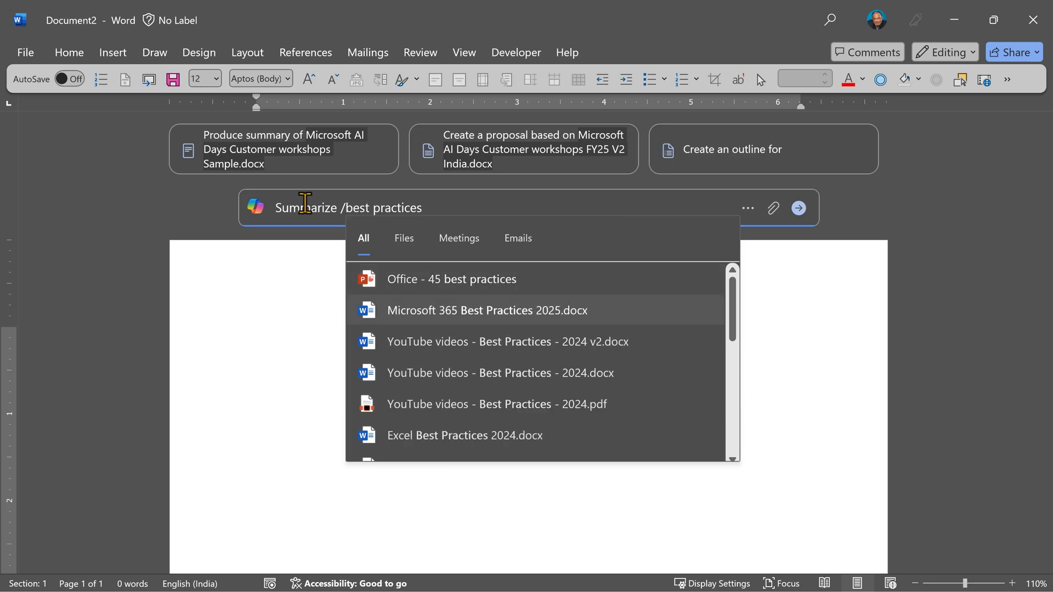
{"action": "key", "text": "Return"}
{"action": "type", "text": "and /microsoft 365 best practices 2022"}
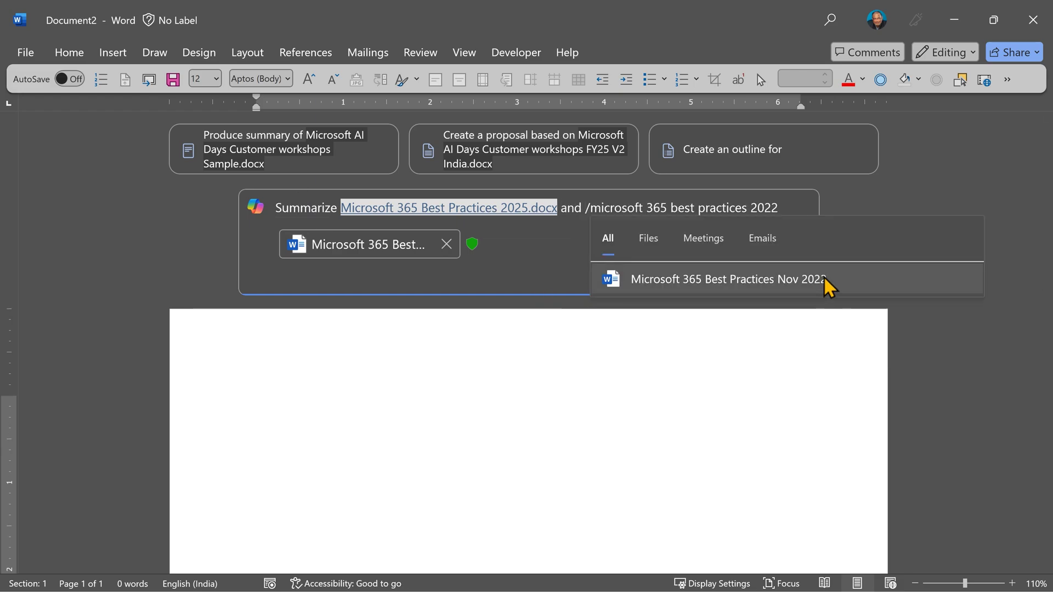
{"action": "left_click", "coordinate": [826, 281]}
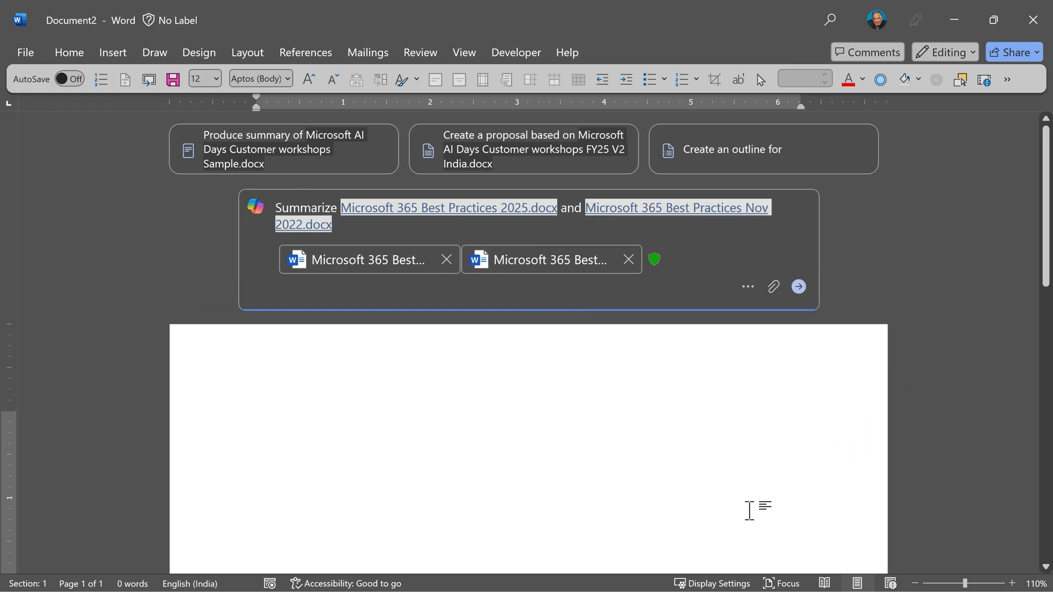
{"action": "key", "text": "Return"}
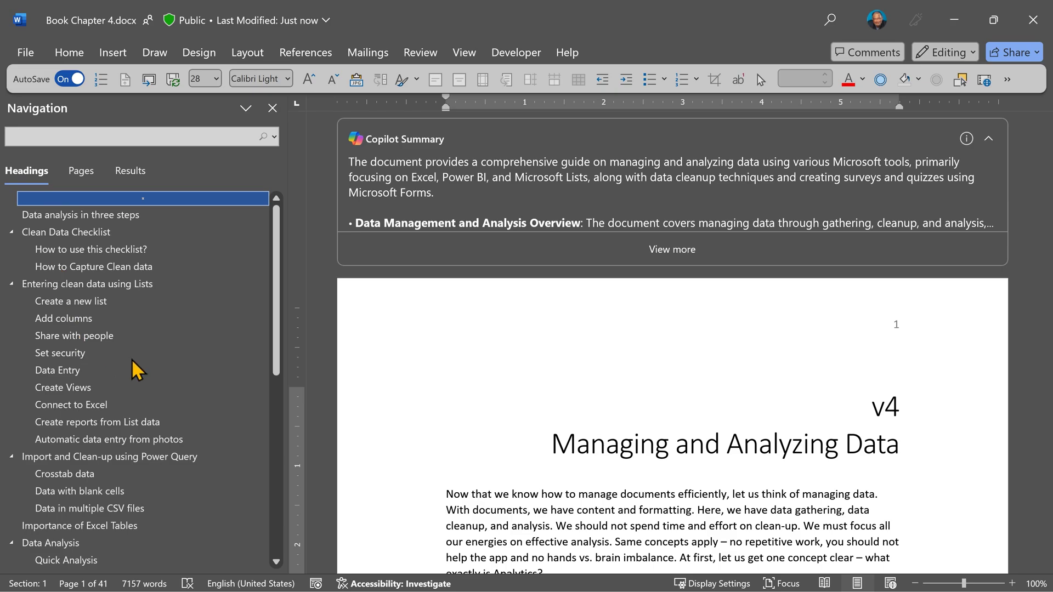
- Read the full Book Chapter 4 Copilot Summary, then collapse it to reveal Managing and Analyzing Data
{"action": "left_click", "coordinate": [658, 250]}
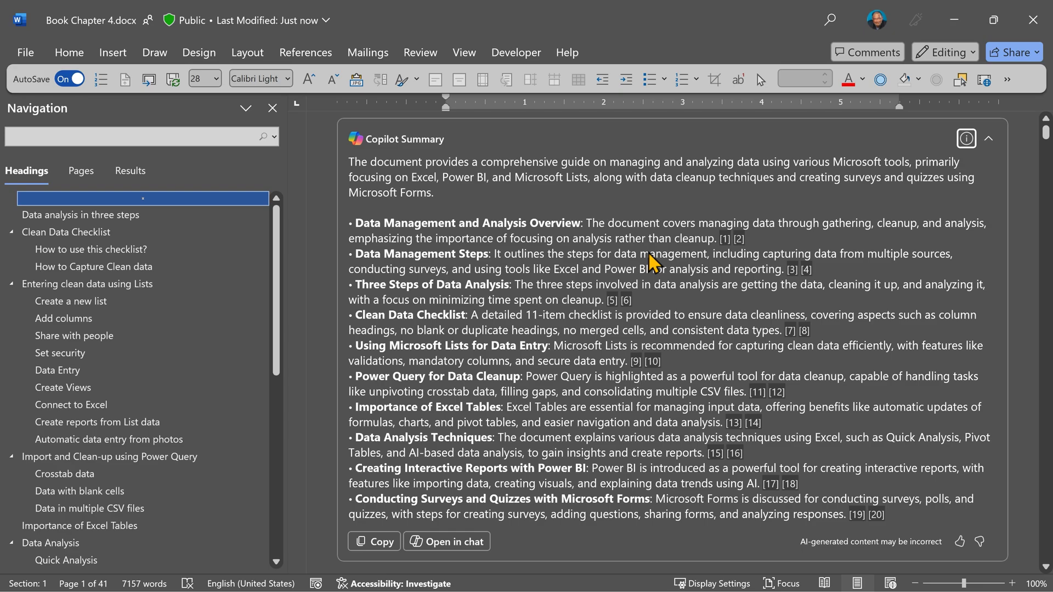
{"action": "left_click", "coordinate": [988, 140]}
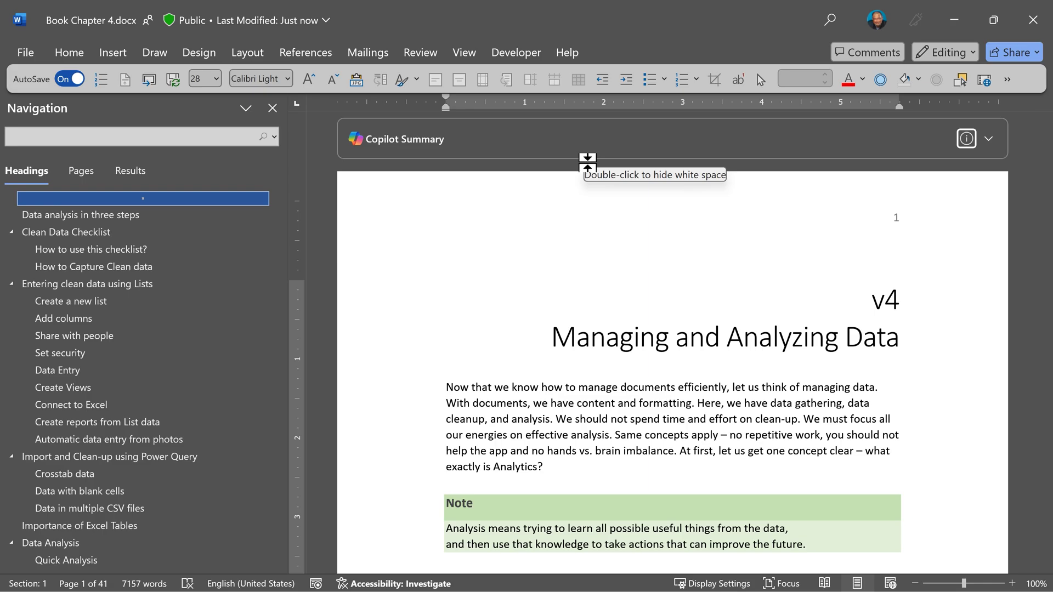
- Select the entire chapter and enter 'Create an abstract' as the Copilot draft prompt
{"action": "key", "text": "ctrl+a"}
{"action": "right_click", "coordinate": [505, 426]}
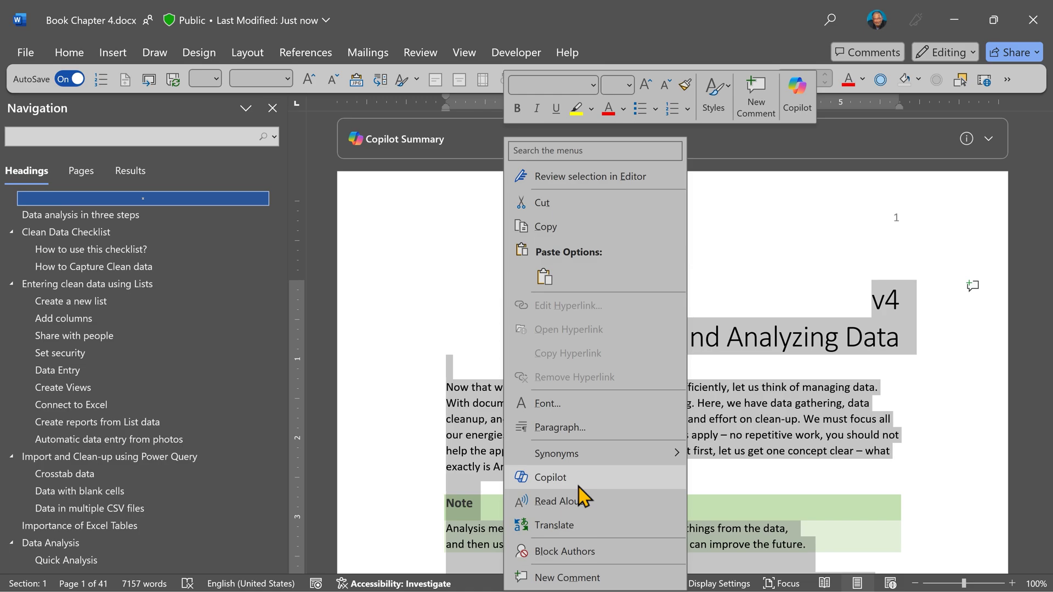
{"action": "left_click", "coordinate": [575, 481]}
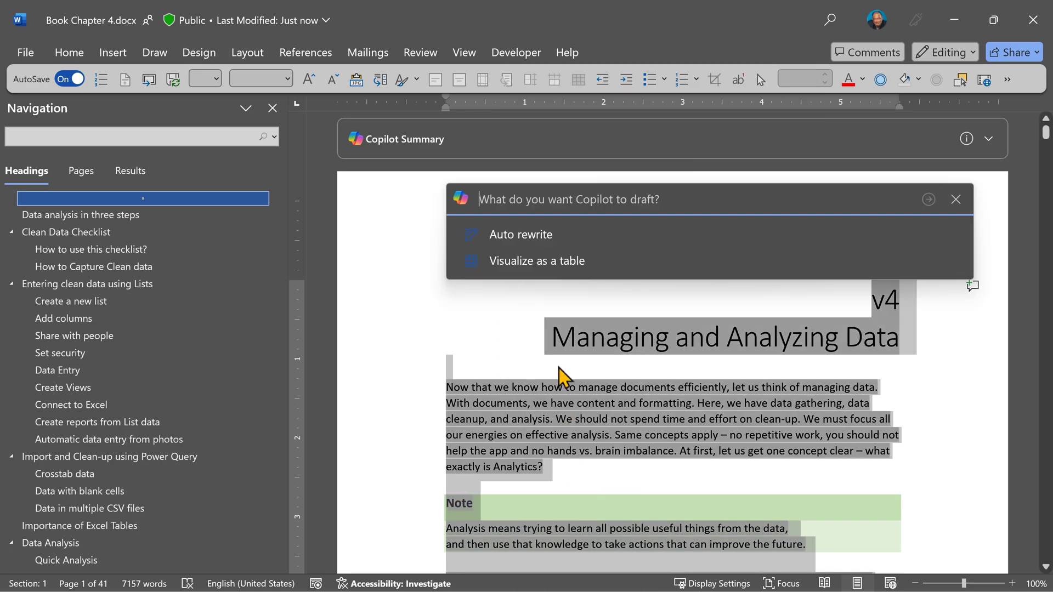
{"action": "type", "text": "Create an abstract"}
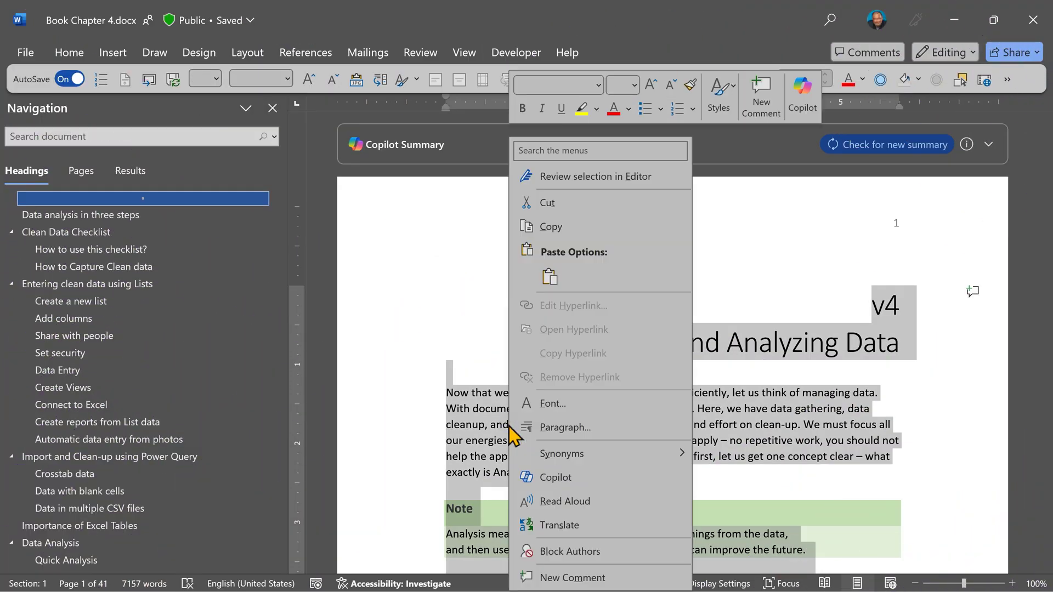
- Request a Copilot outline of the chapter and review its Introduction-through-Summary draft
{"action": "left_click", "coordinate": [574, 481]}
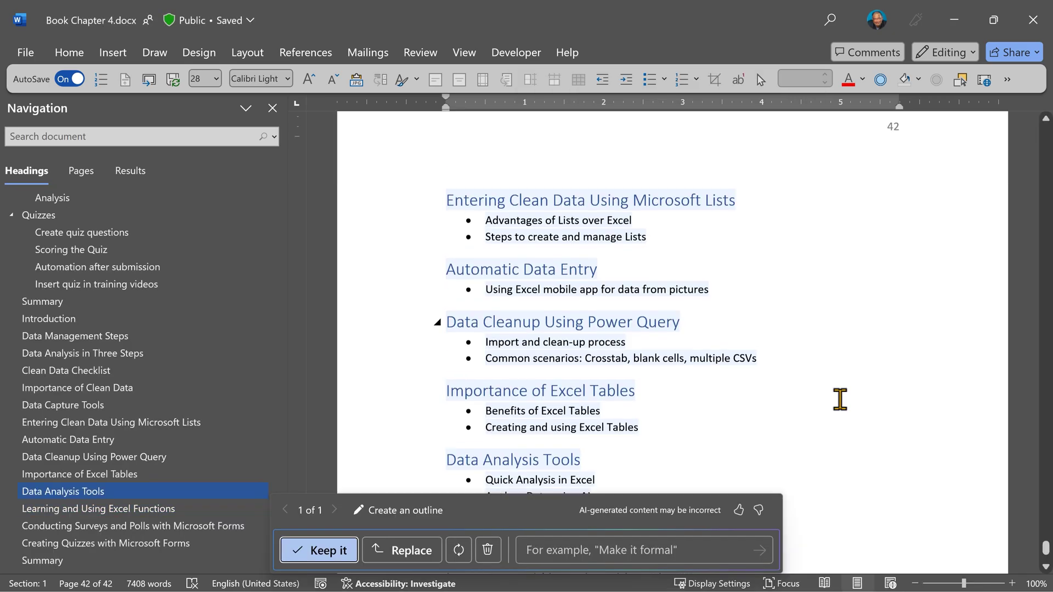
{"action": "scroll", "coordinate": [836, 396], "scroll_direction": "up", "scroll_amount": 6}
{"action": "scroll", "coordinate": [768, 393], "scroll_direction": "up", "scroll_amount": 7}
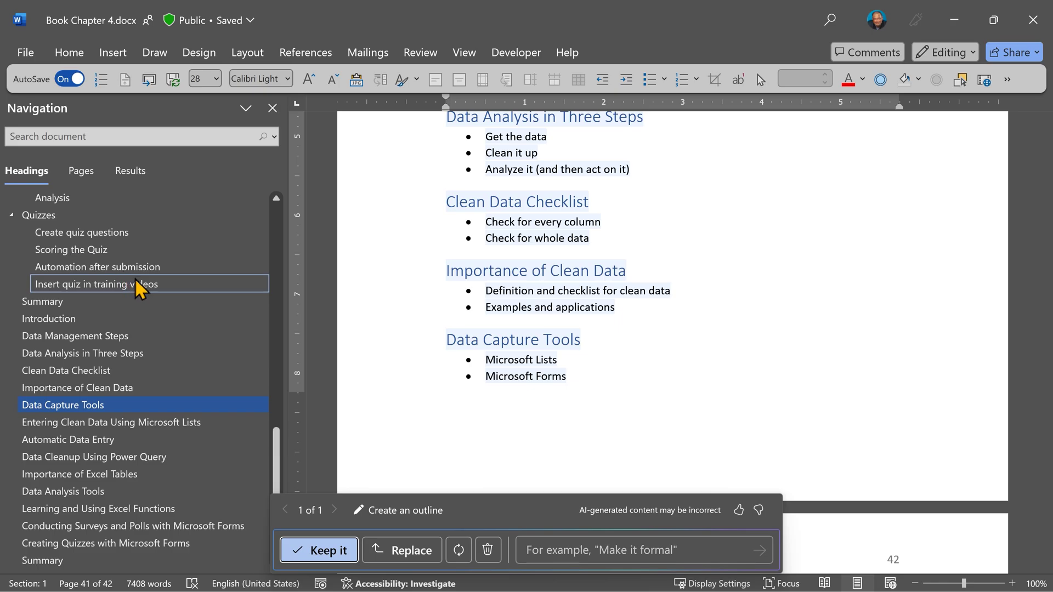
{"action": "scroll", "coordinate": [639, 270], "scroll_direction": "up", "scroll_amount": 4}
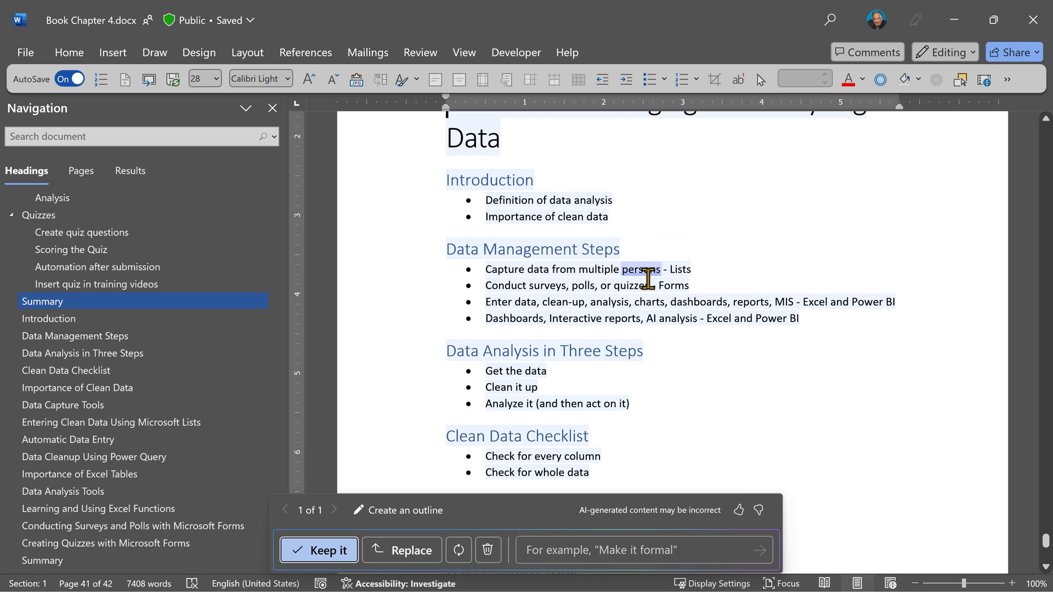